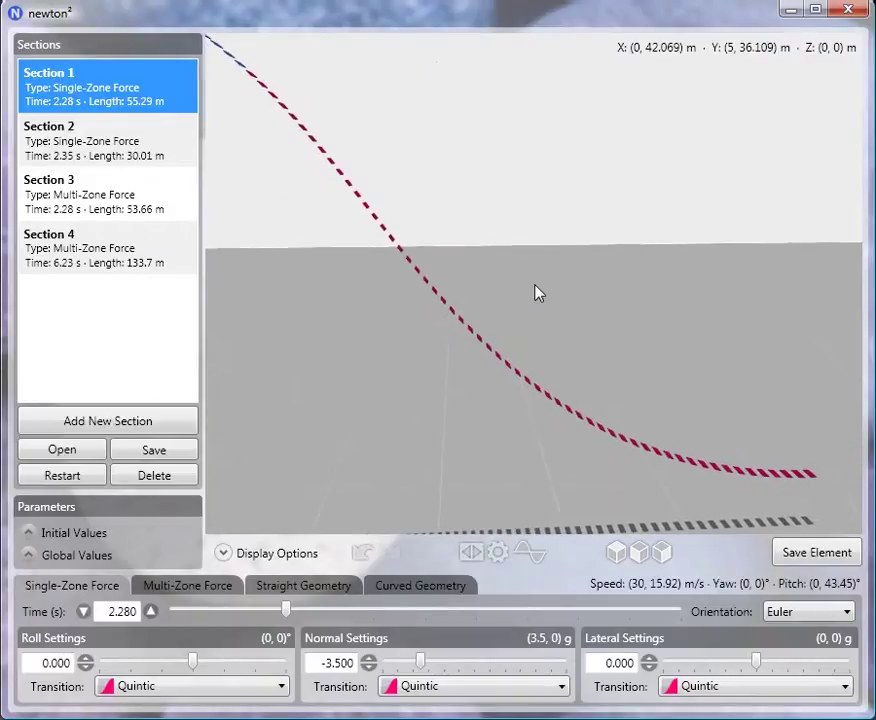
Step: Examine the initial speed, pitch, roll, force and position values of Section 1, and collapse them again
click(70, 535)
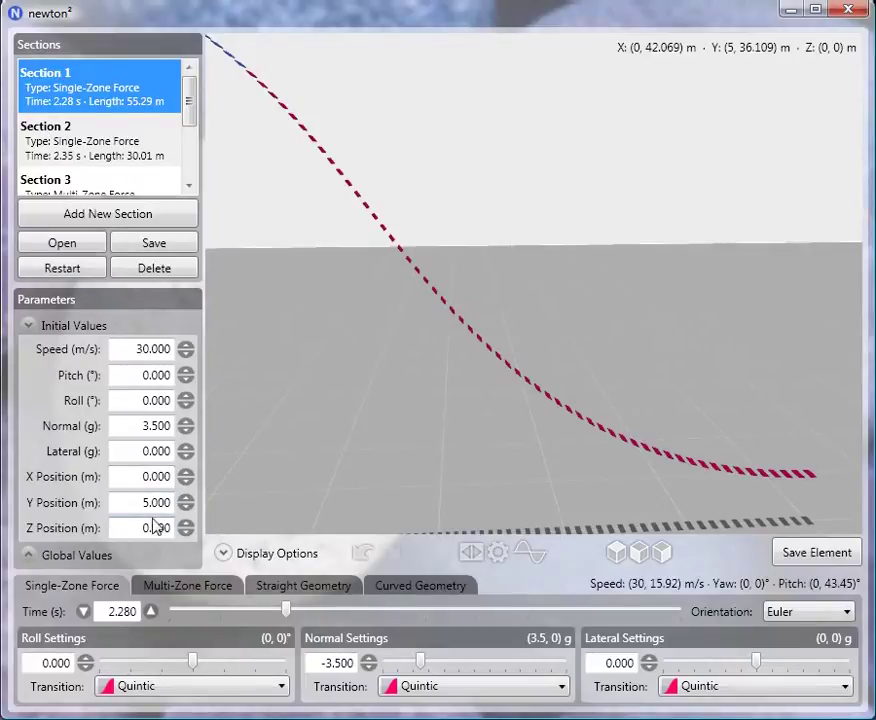
click(92, 330)
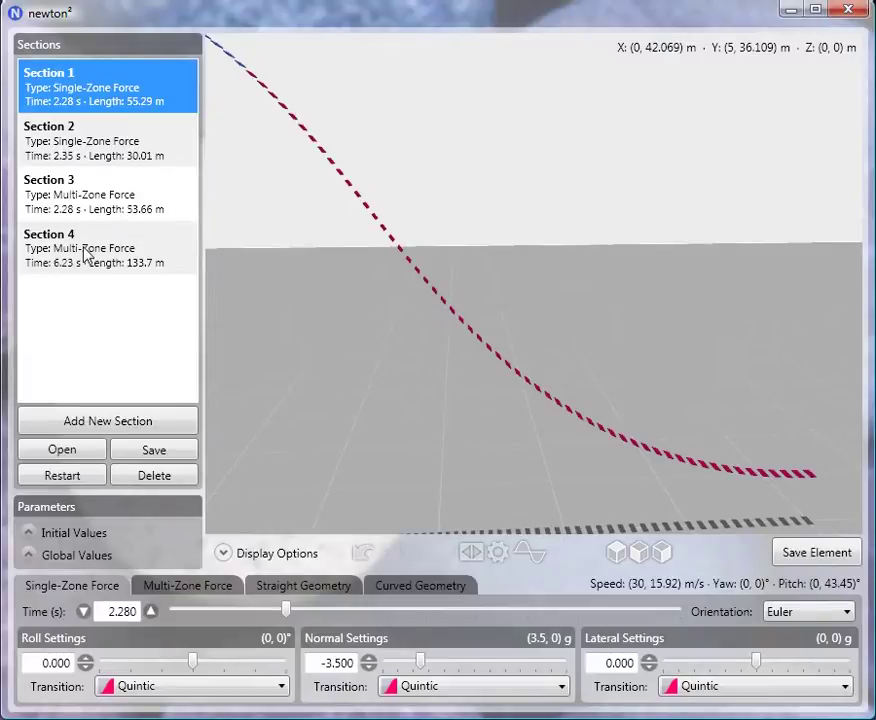
Step: Show visual fins for Normal/Lateral Force and examine them along the first curve and over the Section 2 hill
click(288, 557)
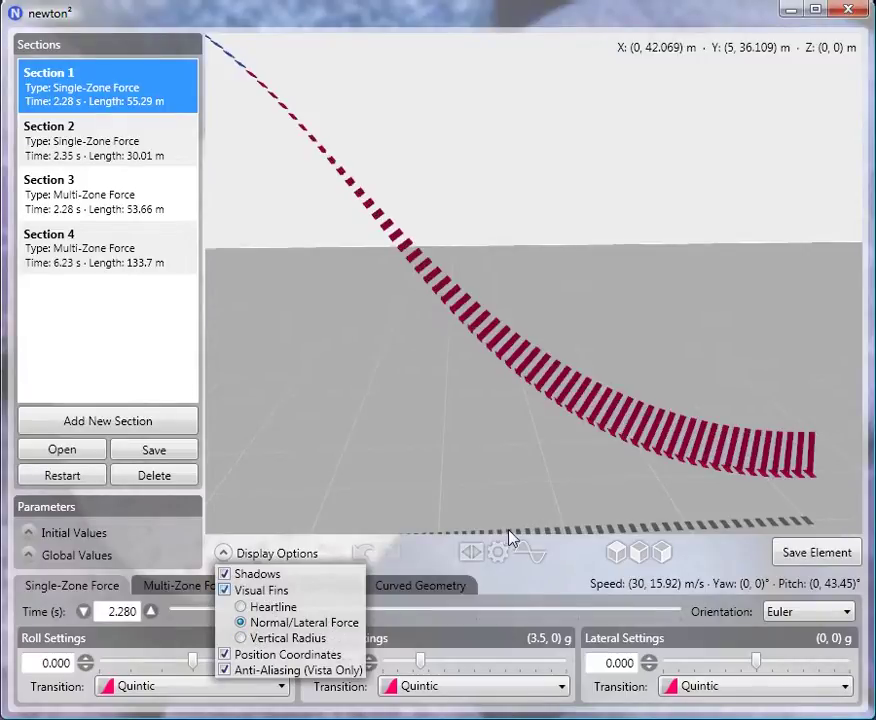
click(245, 555)
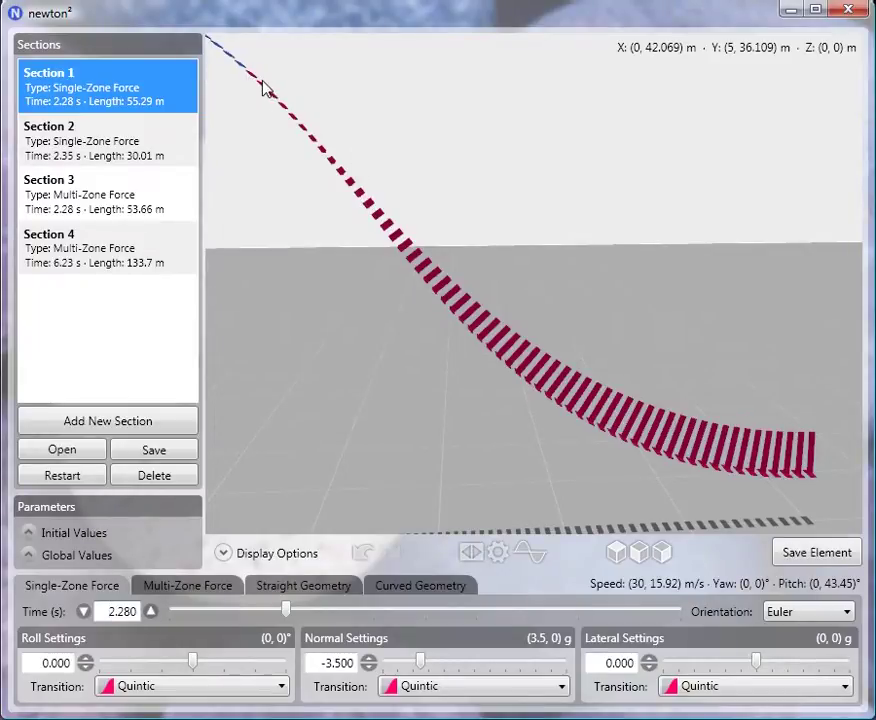
scroll(536, 293, up, 5)
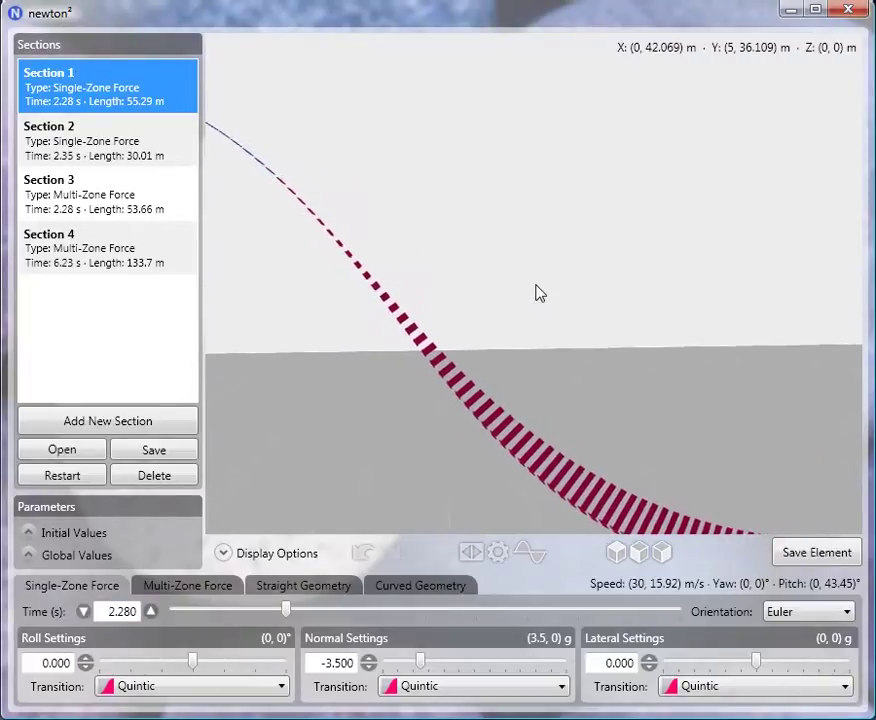
scroll(536, 292, down, 2)
scroll(536, 293, up, 2)
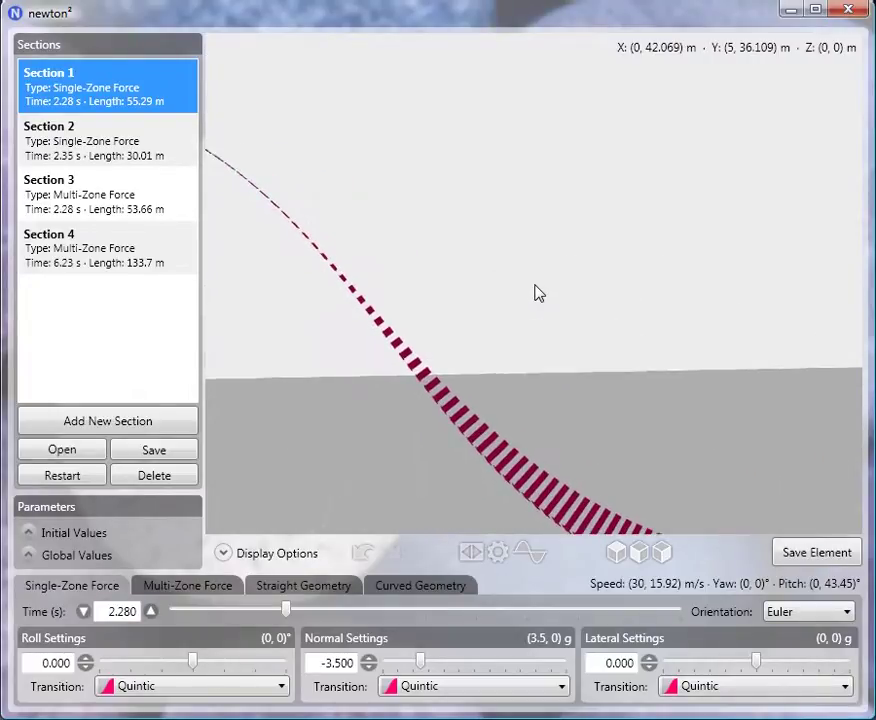
scroll(536, 293, up, 5)
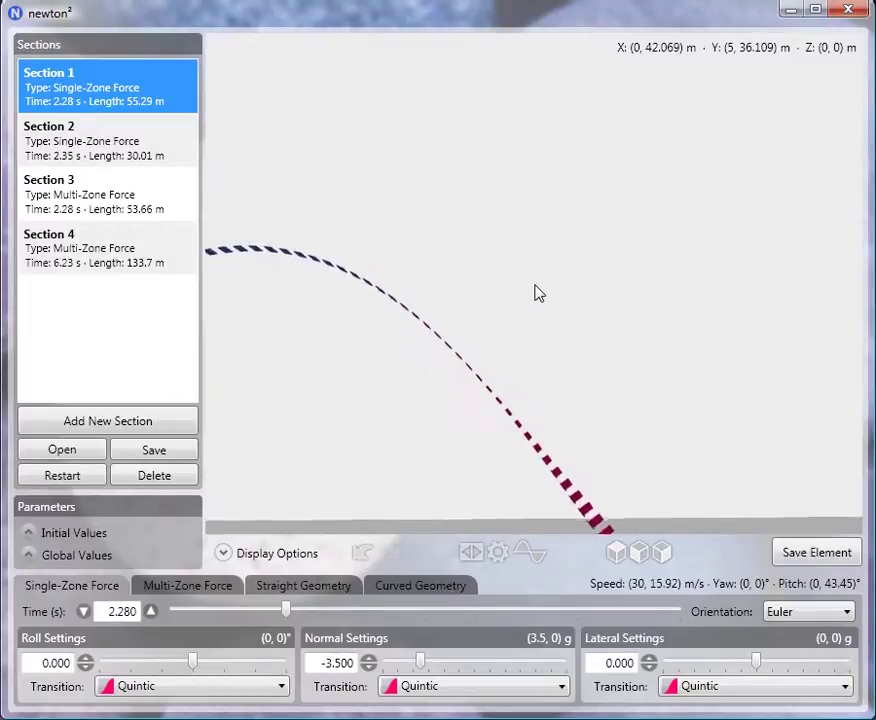
scroll(536, 293, down, 5)
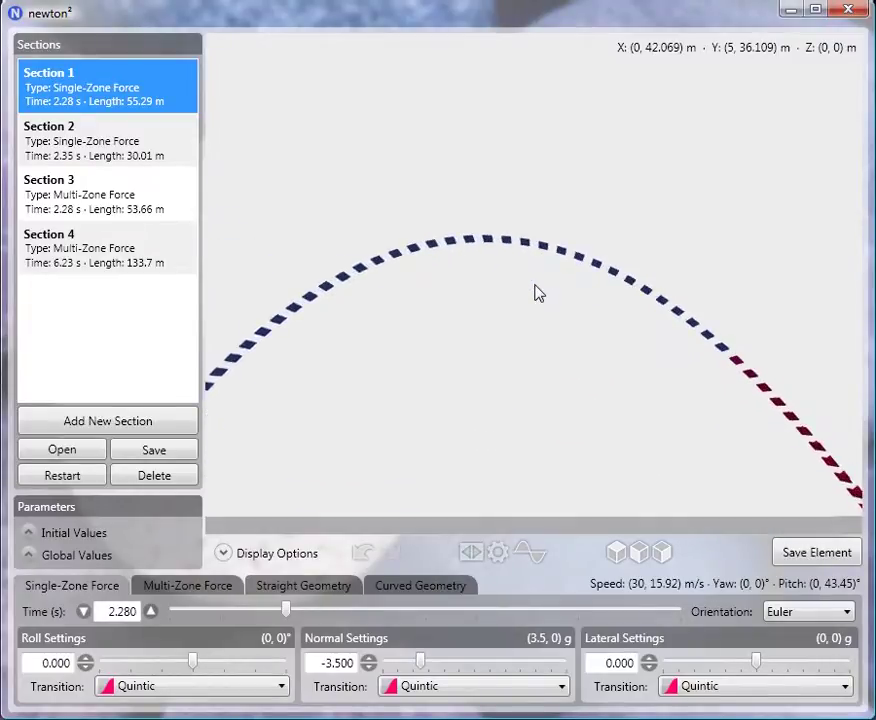
scroll(536, 293, down, 3)
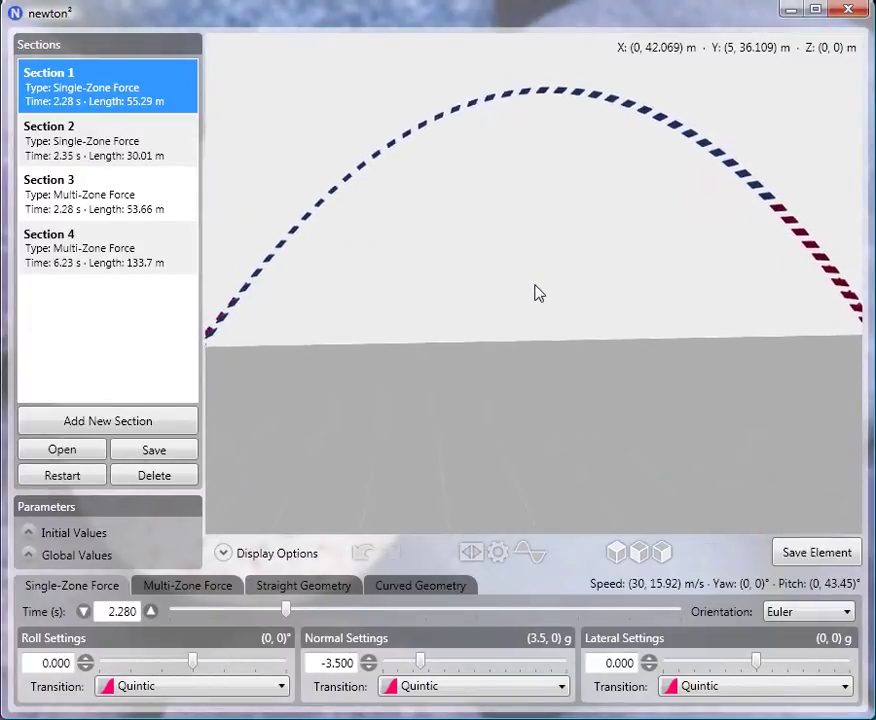
click(55, 153)
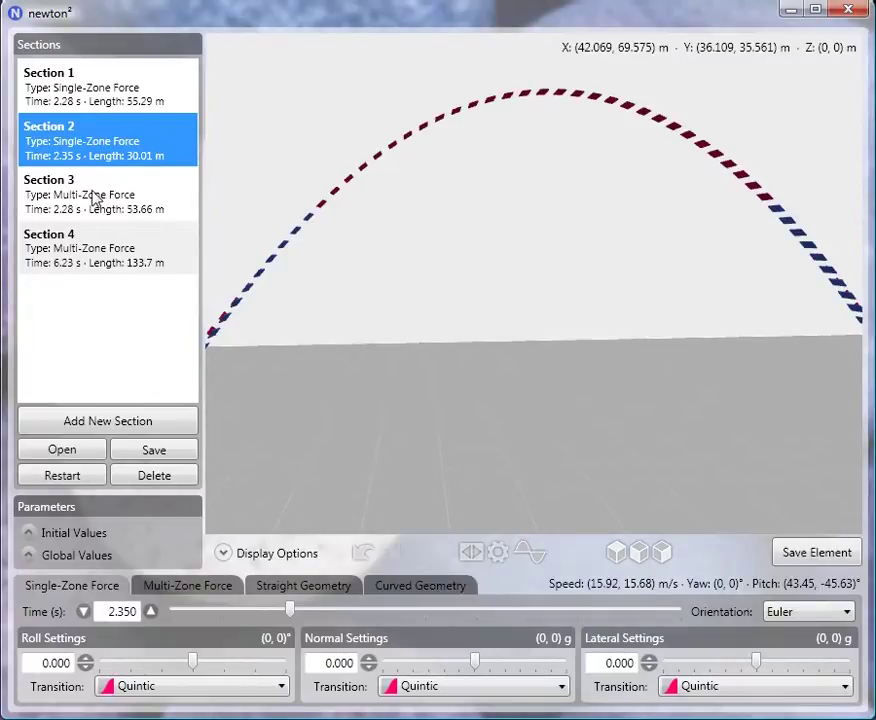
Step: Select Section 3 and turn off the visual fins in the track view
click(150, 201)
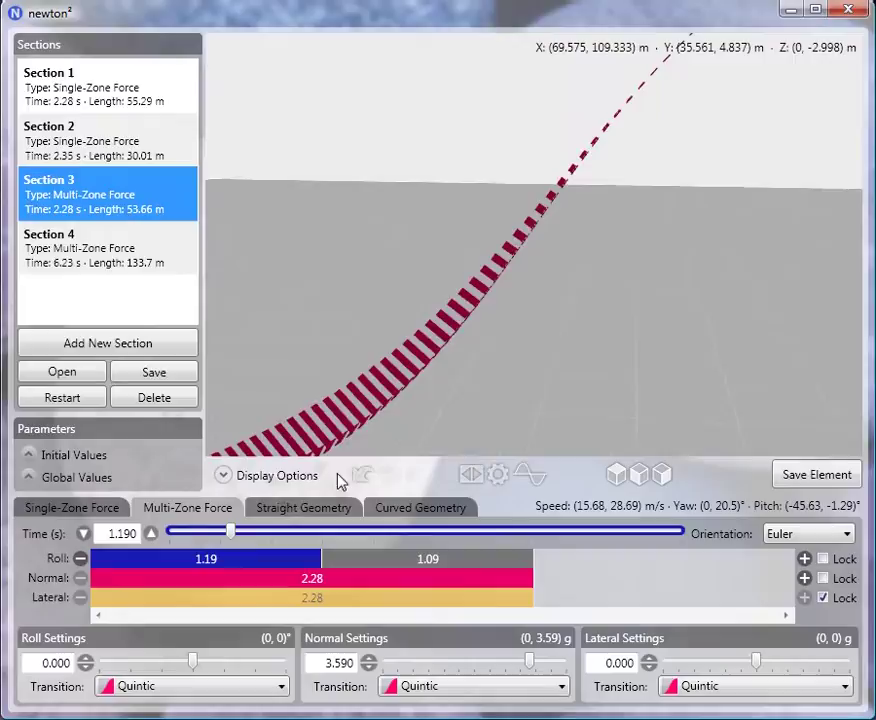
click(280, 476)
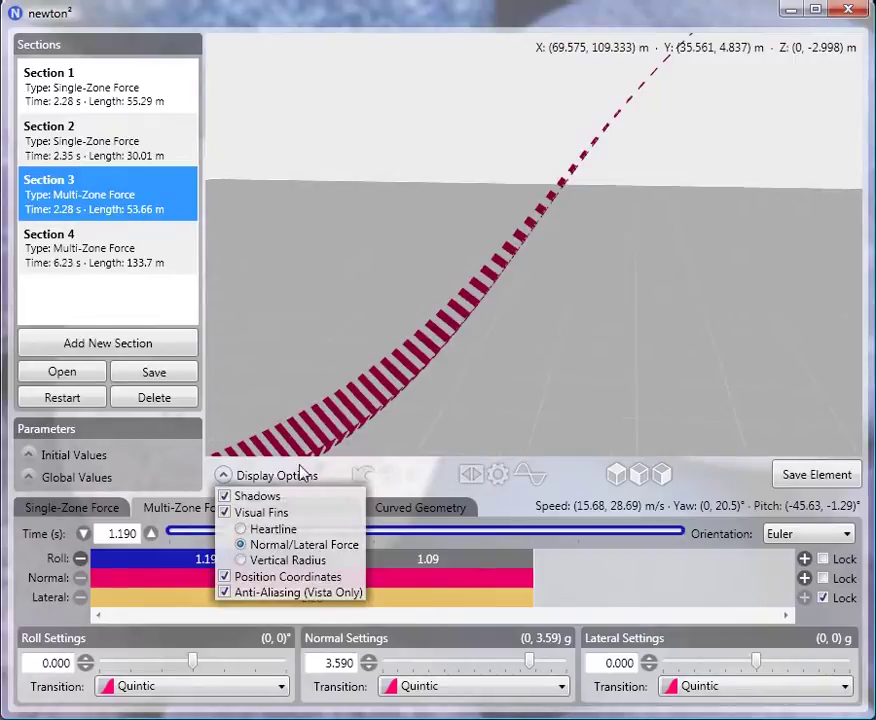
click(263, 513)
click(223, 475)
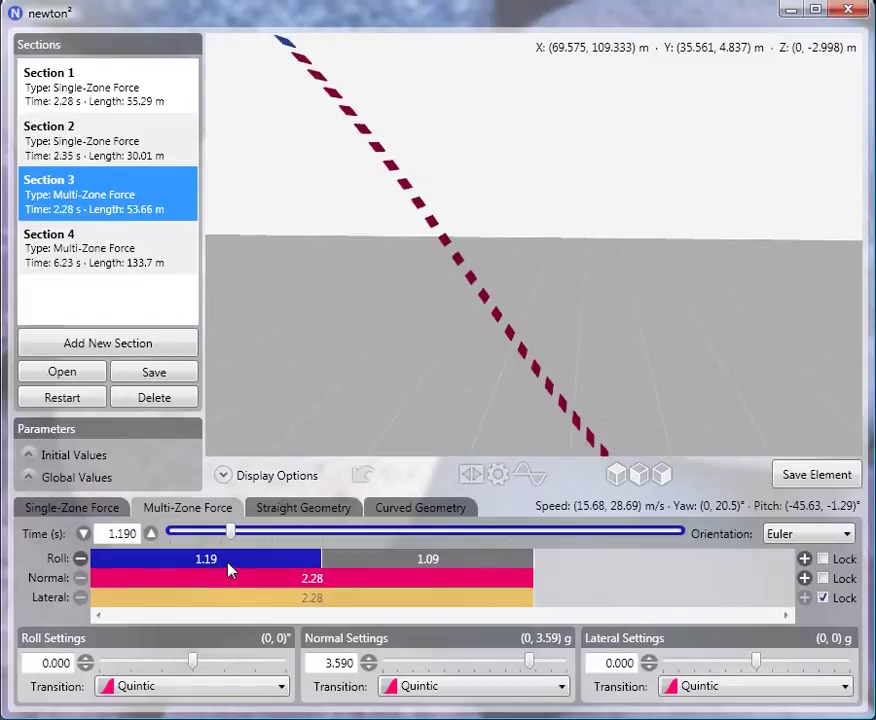
Step: Examine Section 3's second roll zone and its normal force zone, following the track down to the following hill
drag(315, 368, 537, 252)
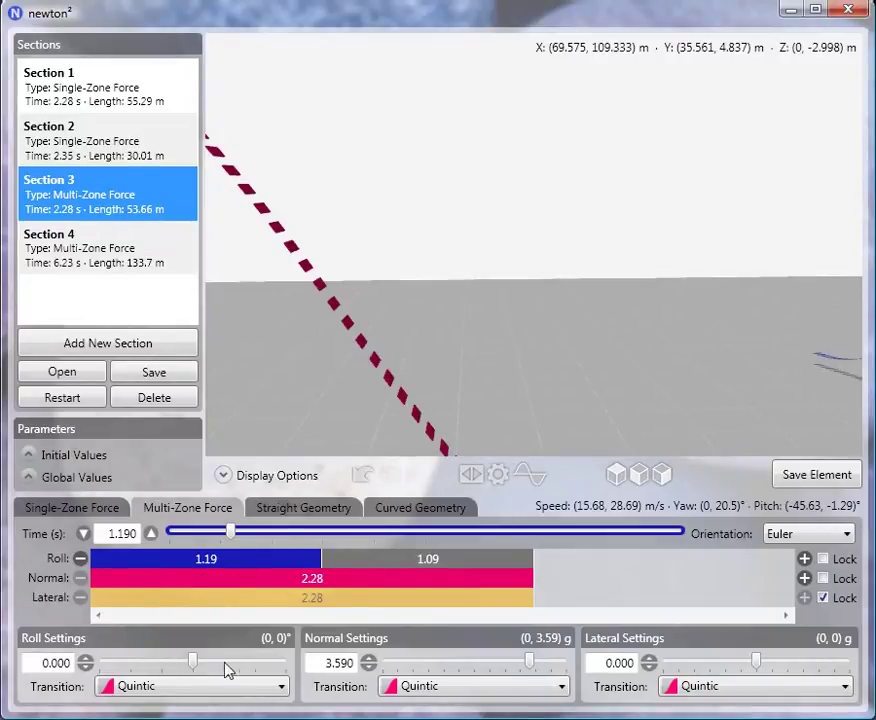
drag(409, 235, 537, 254)
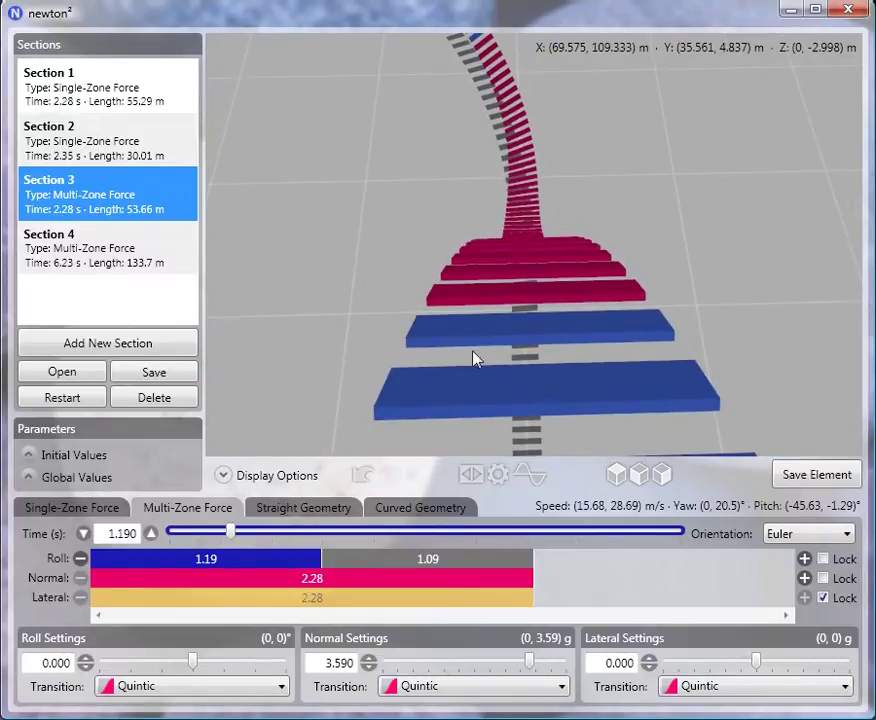
click(427, 561)
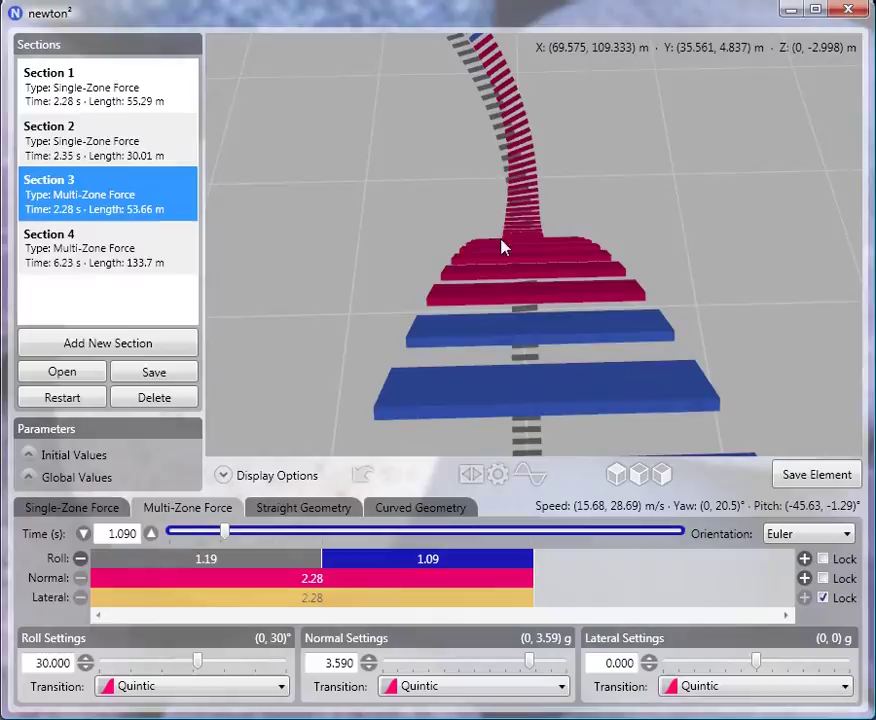
click(285, 587)
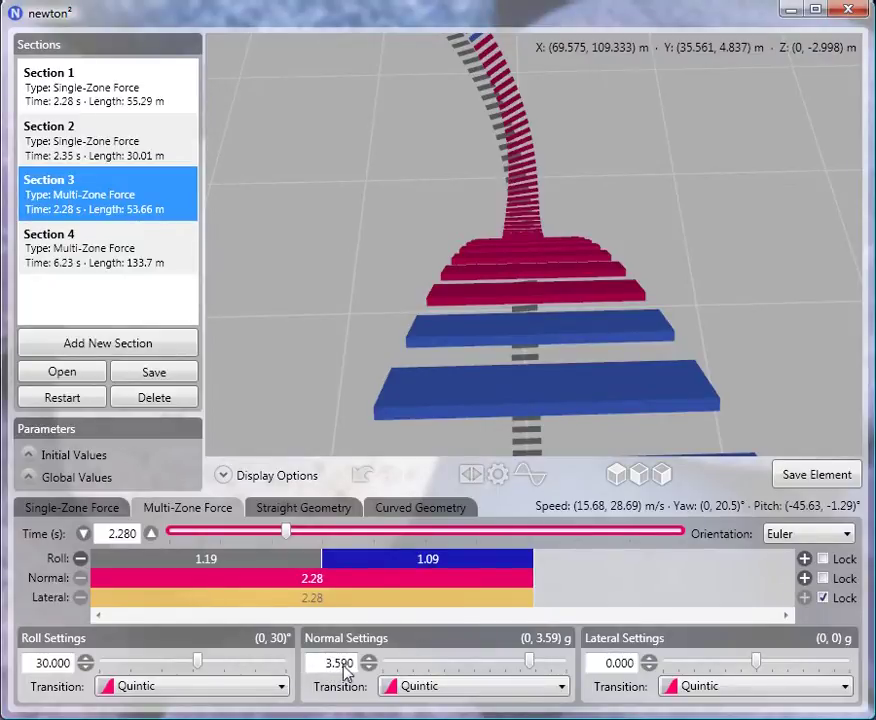
drag(517, 157, 538, 250)
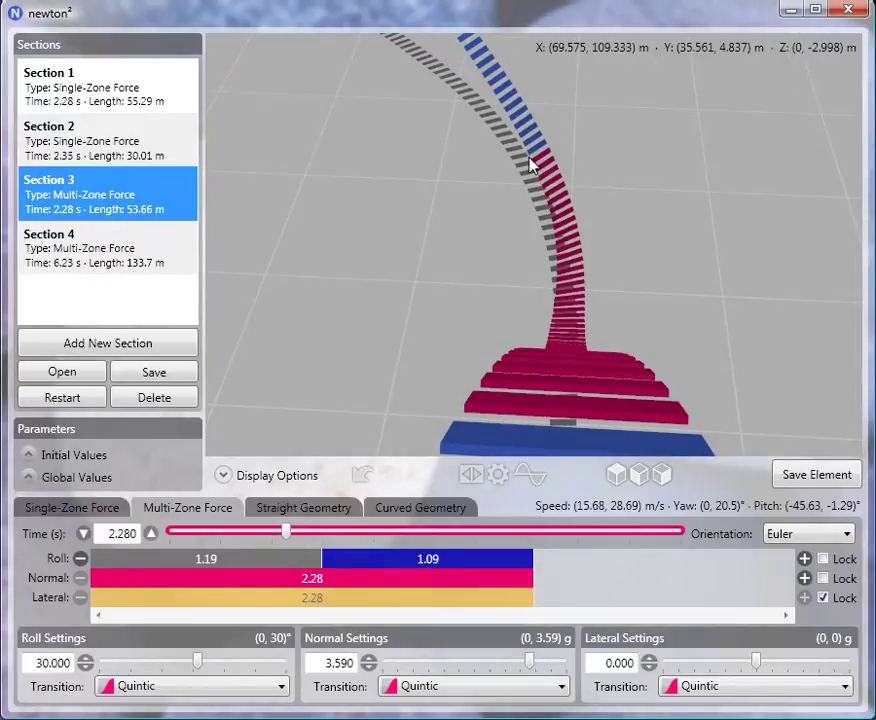
drag(533, 166, 538, 250)
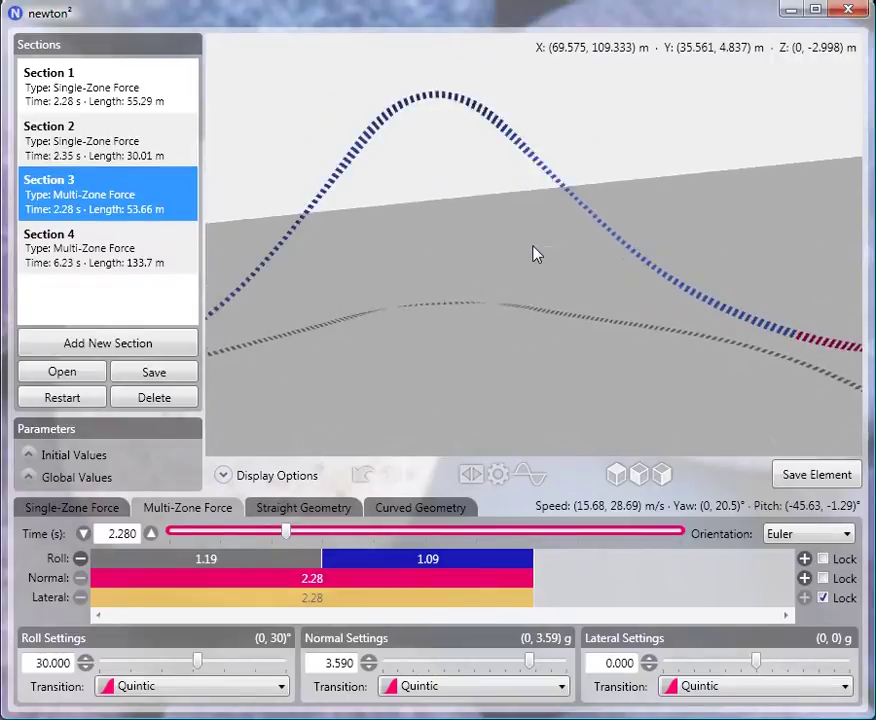
Step: Examine Section 4's normal force zones in sequence and compare them with the track over the hill
click(60, 260)
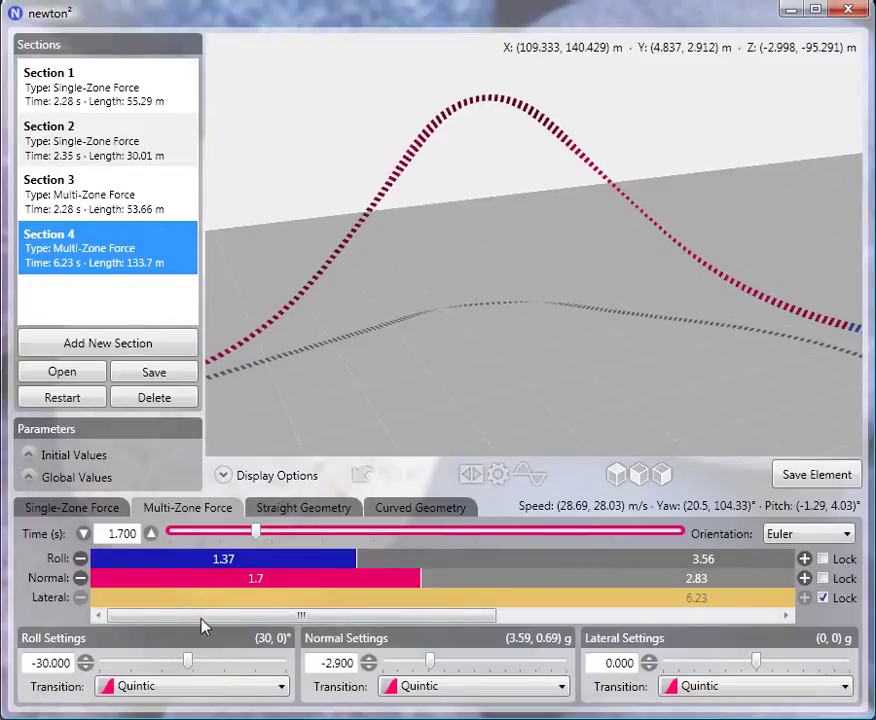
drag(203, 622, 188, 622)
drag(845, 333, 537, 254)
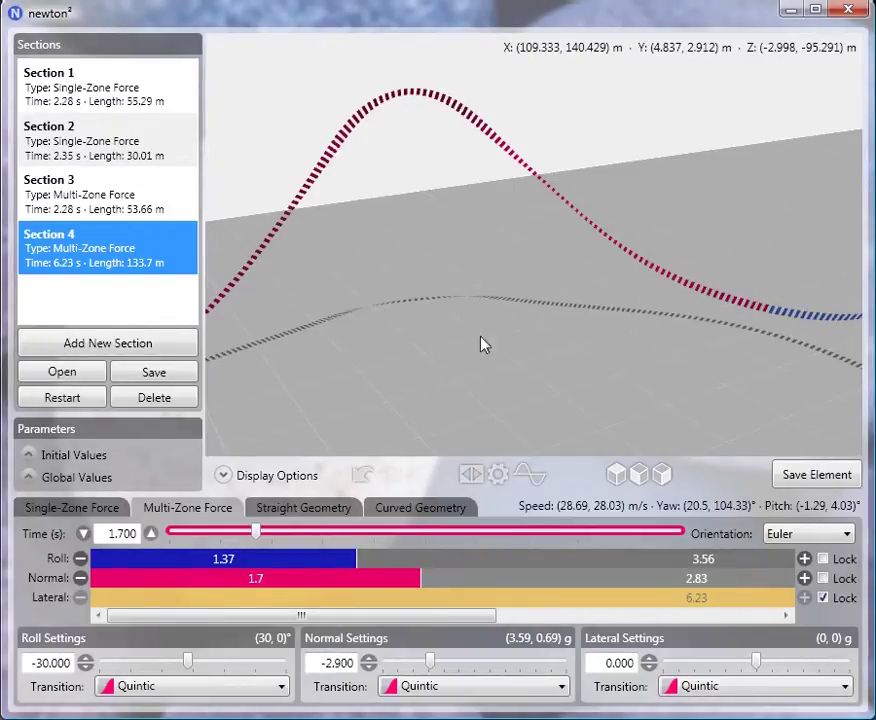
drag(395, 620, 529, 618)
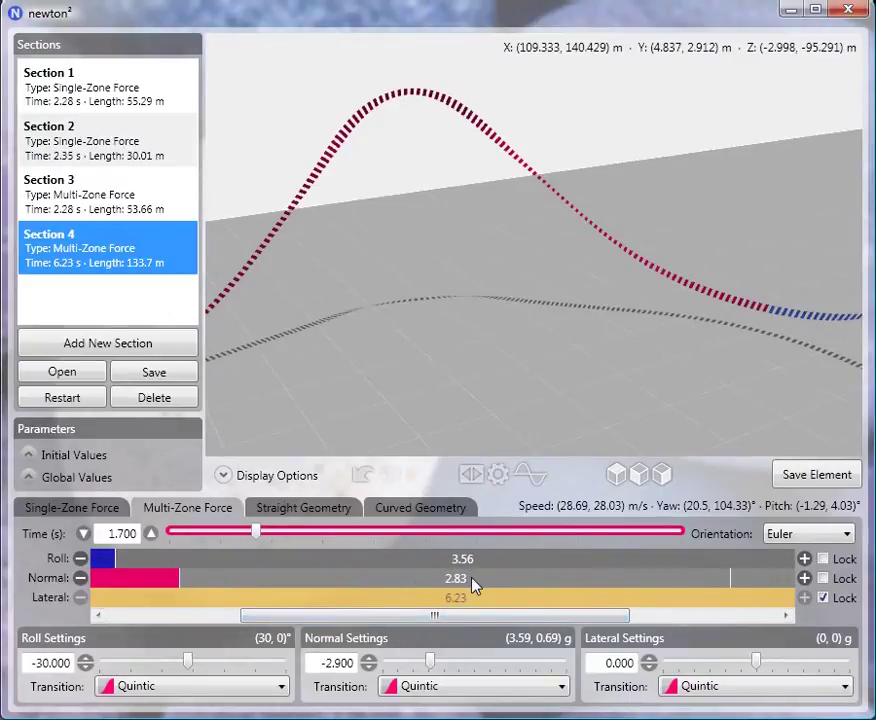
click(474, 586)
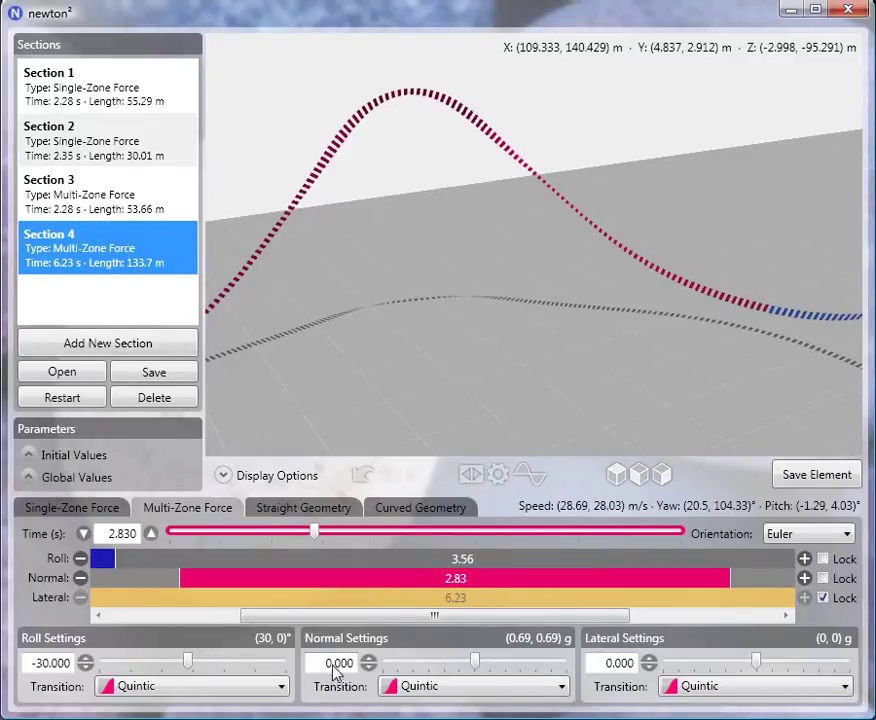
drag(405, 616, 524, 618)
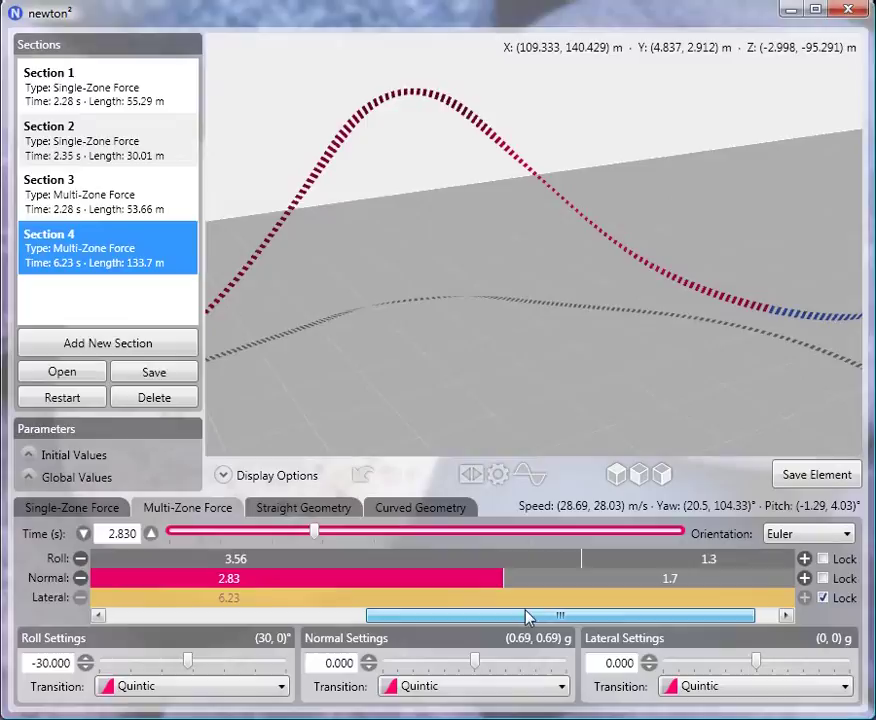
click(628, 580)
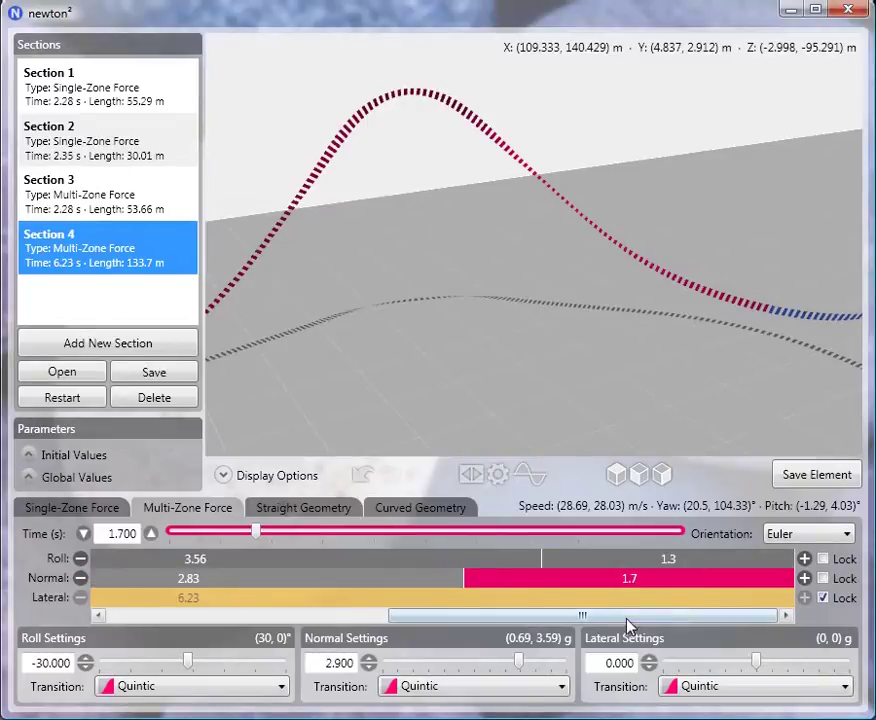
drag(680, 440, 538, 250)
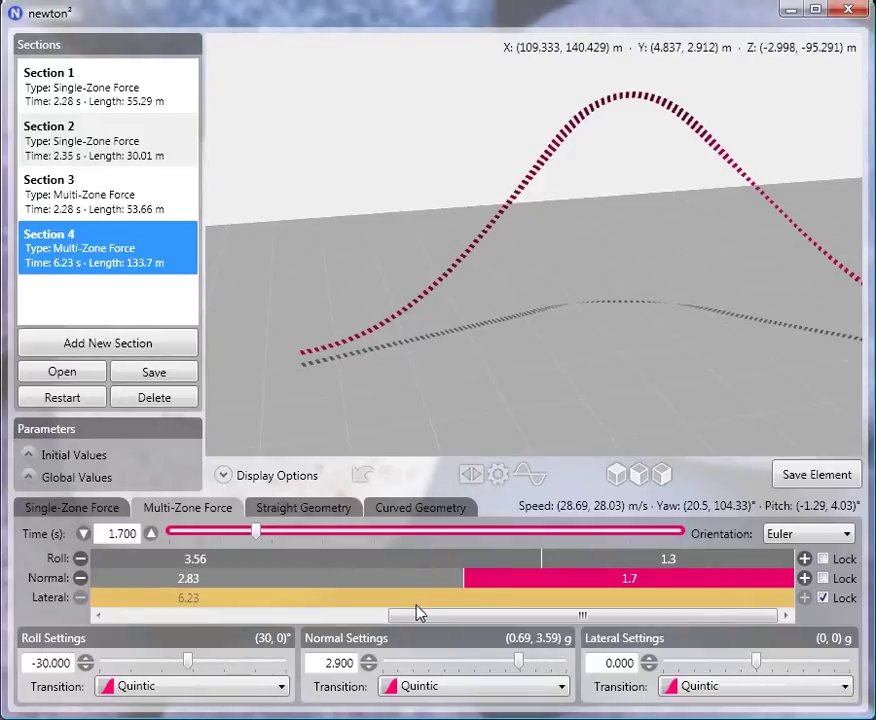
click(304, 588)
drag(371, 622, 331, 624)
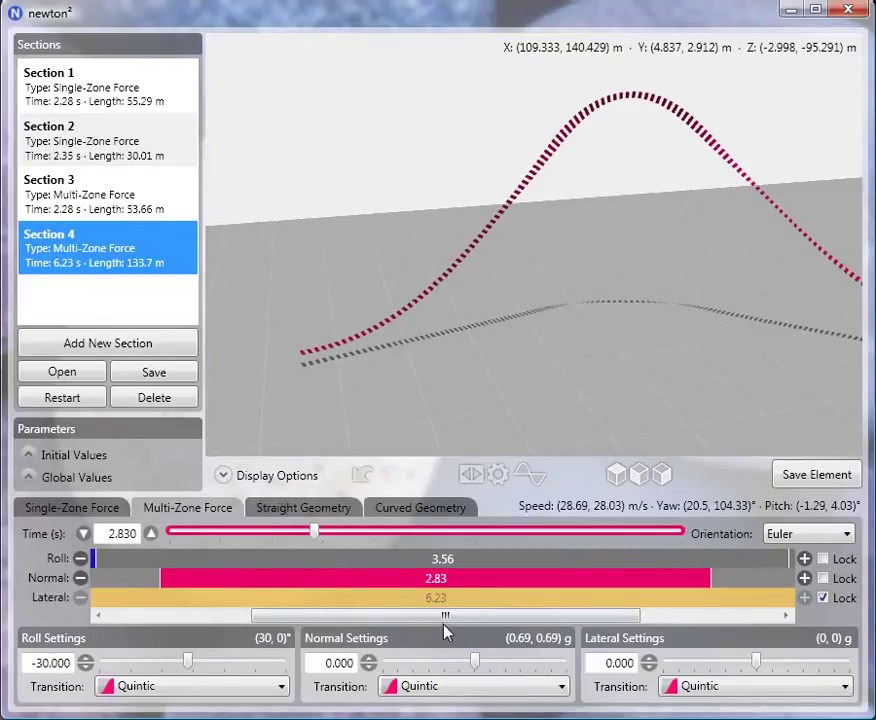
drag(445, 617, 301, 617)
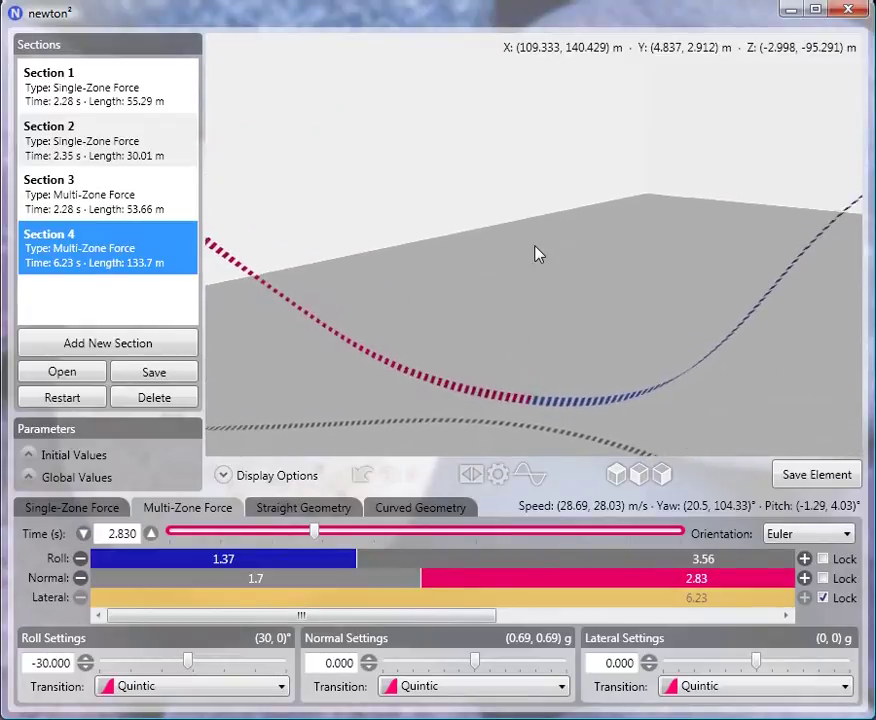
Step: Examine the settings of Section 4's first, middle and last roll zones and their effect along the track
click(228, 536)
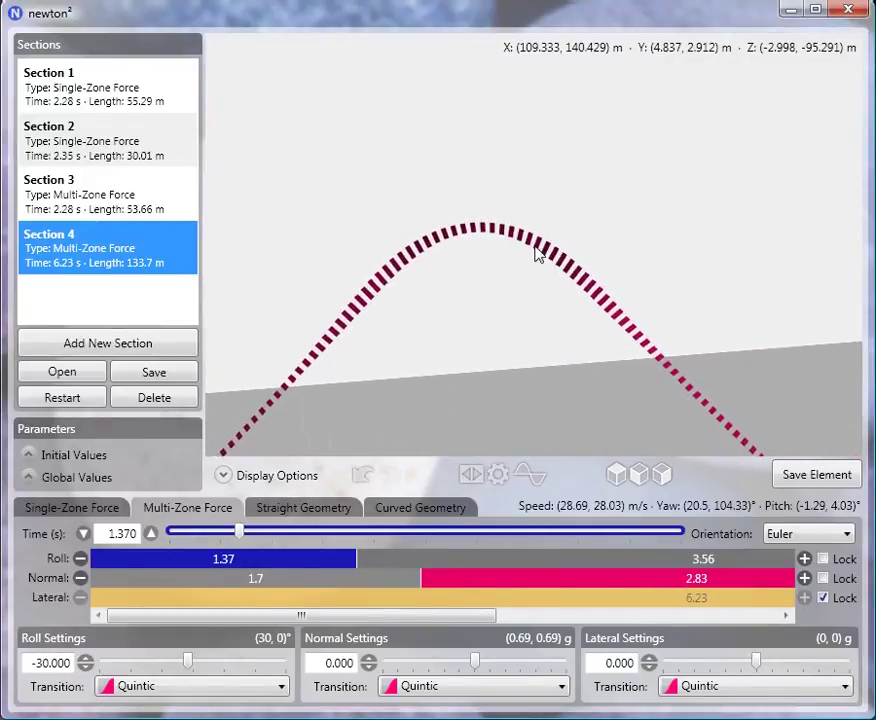
click(572, 559)
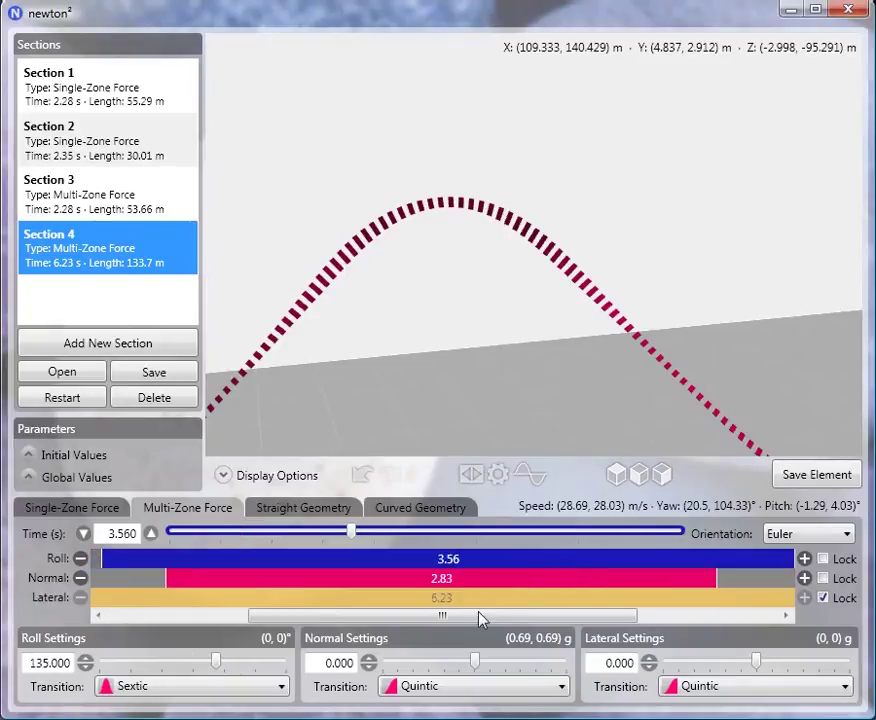
mouse_move(480, 620)
mouse_down()
mouse_move(450, 623)
mouse_move(500, 623)
mouse_move(455, 625)
mouse_move(463, 624)
mouse_up()
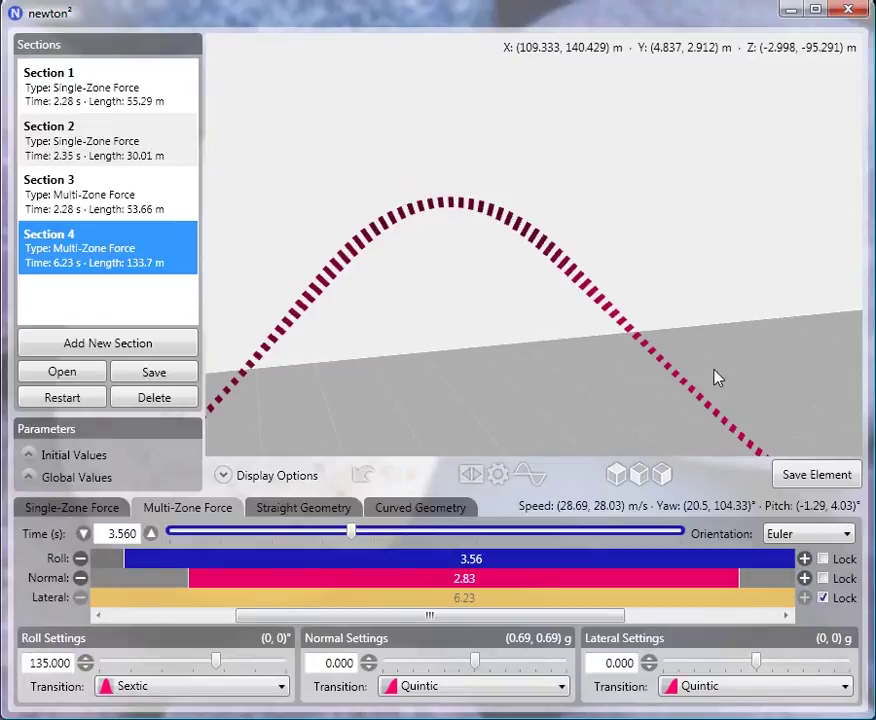
scroll(538, 252, up, 2)
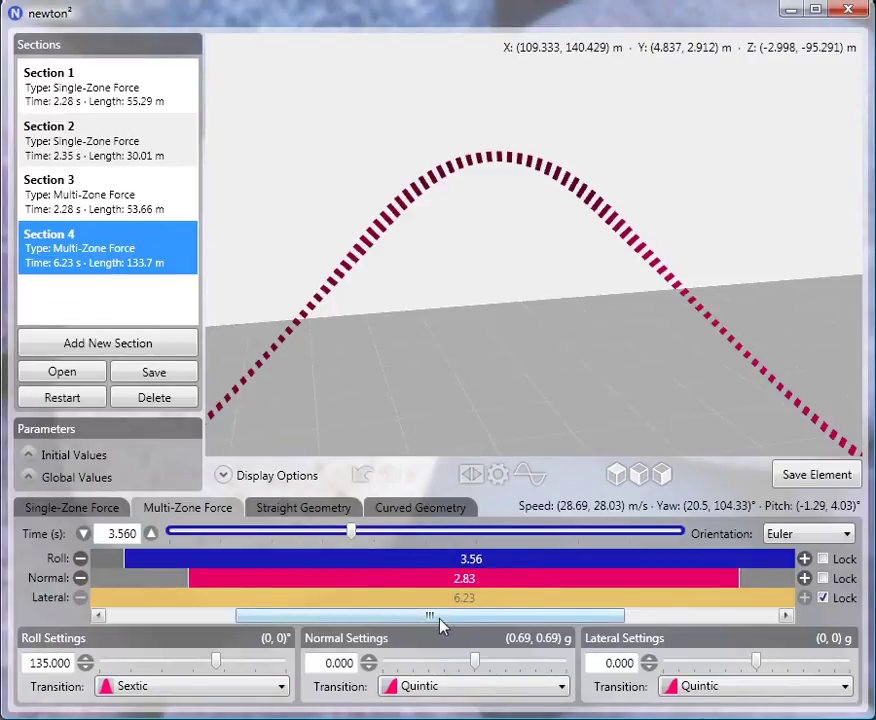
drag(440, 616, 305, 616)
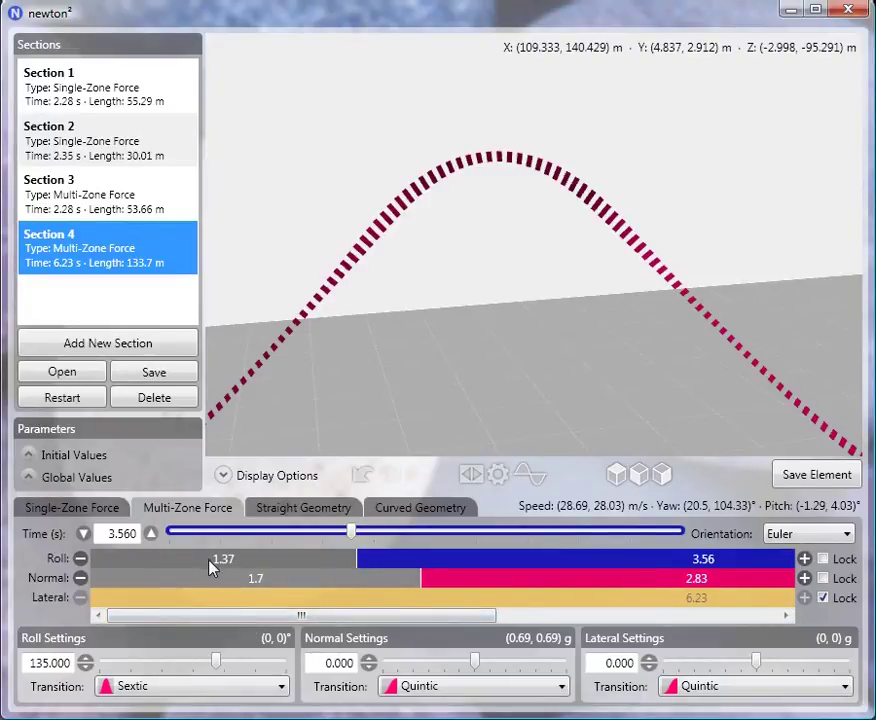
drag(250, 624, 544, 624)
drag(518, 332, 534, 252)
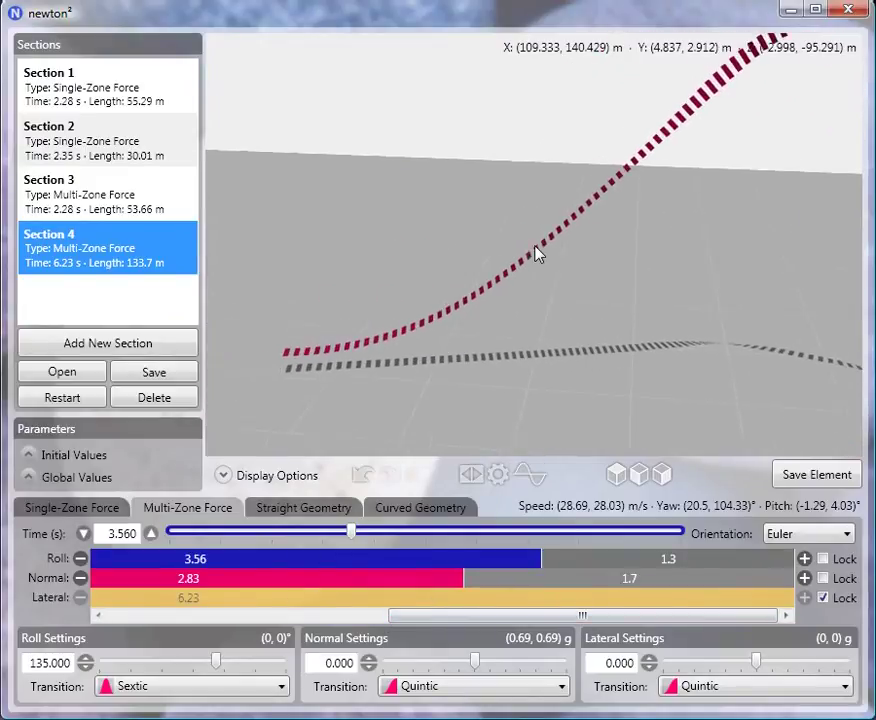
click(642, 565)
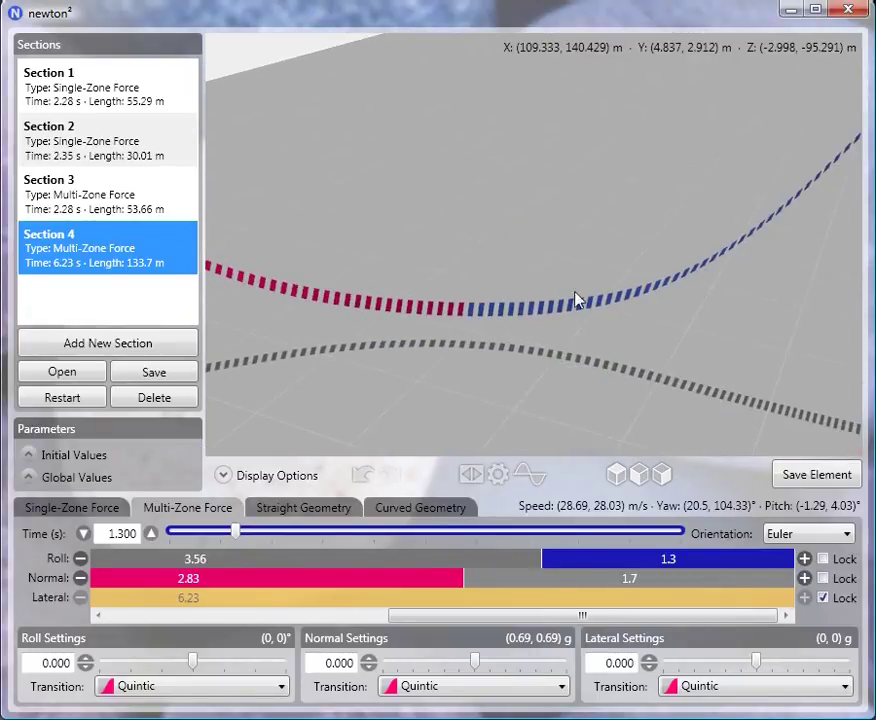
Step: Review the export options for saving the track element, and close them without saving
click(842, 489)
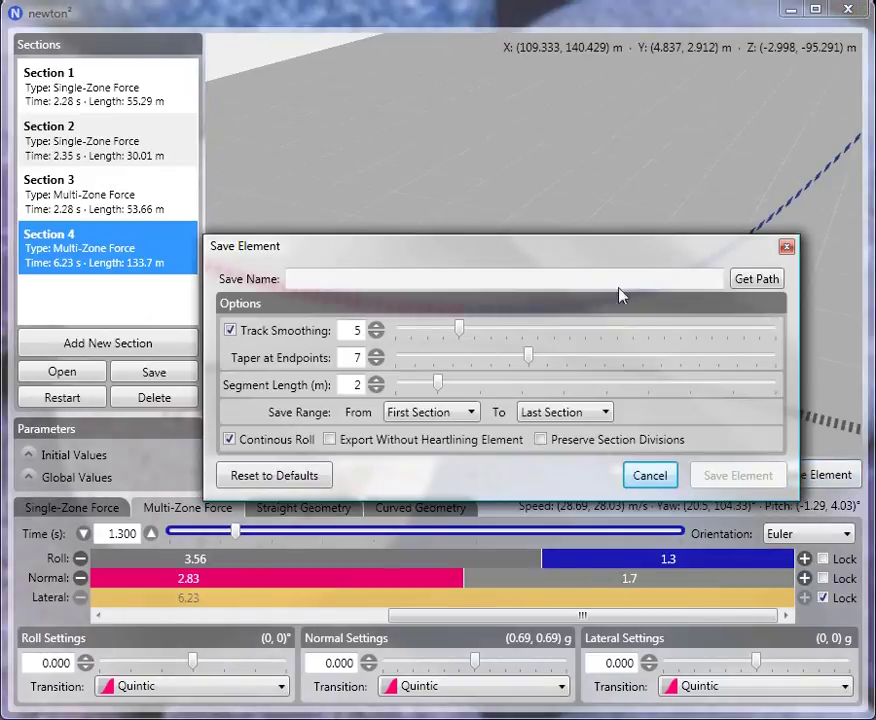
drag(505, 253, 495, 219)
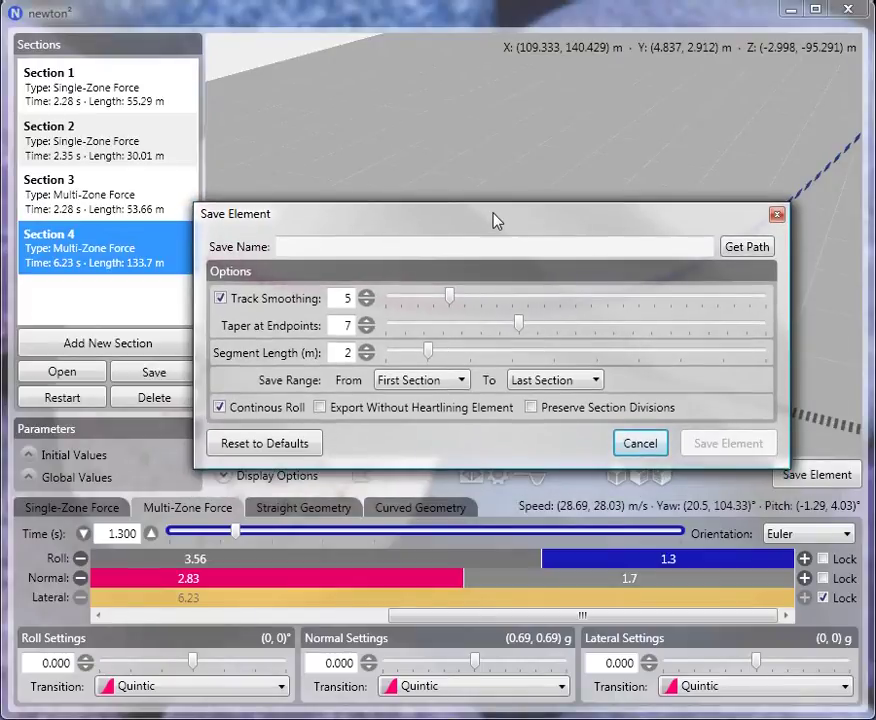
click(642, 444)
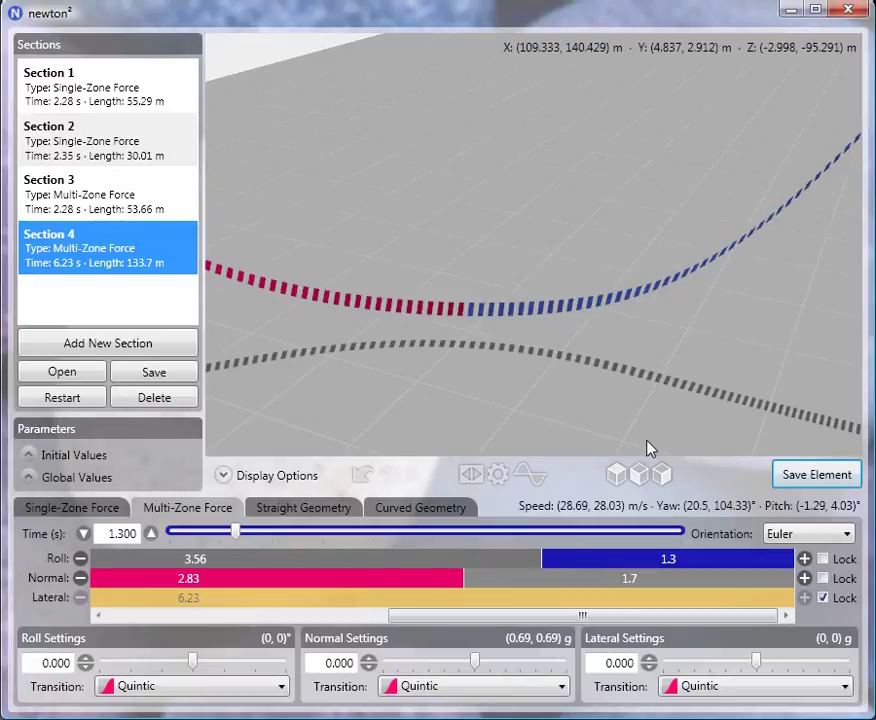